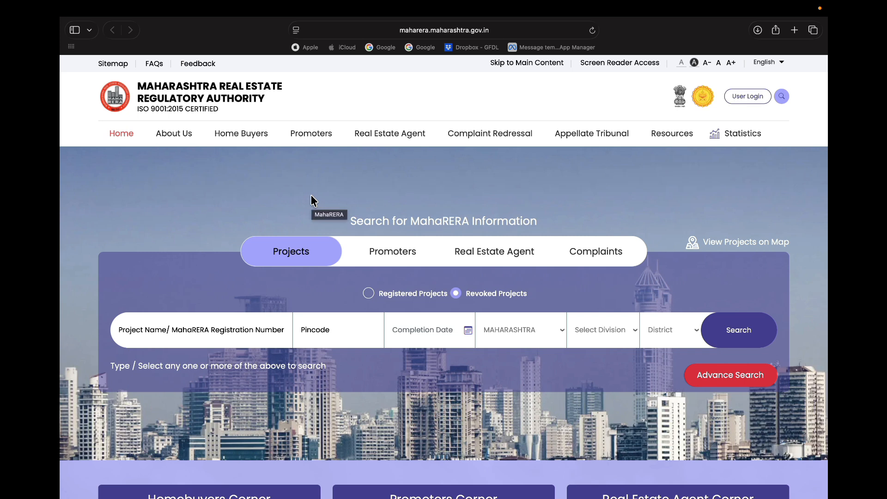
# Open the real estate agent registration page and log in with the account username, password and captcha text.
pyautogui.moveTo(392, 143)
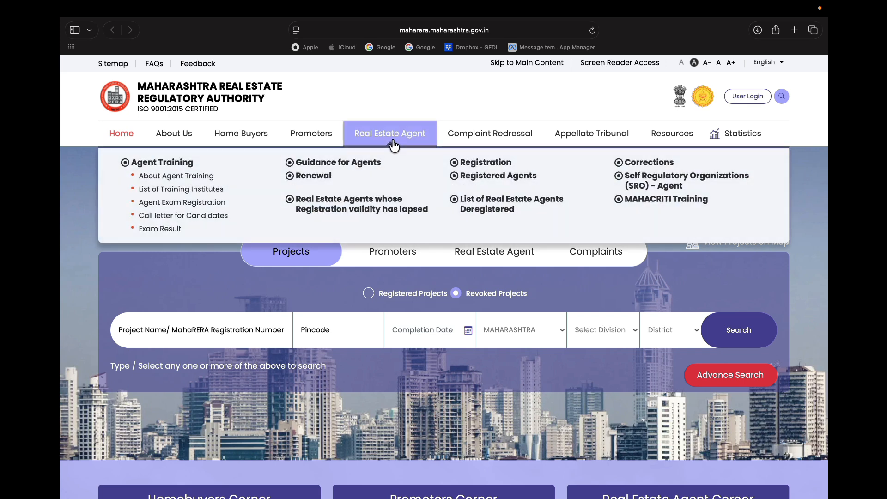
pyautogui.click(478, 167)
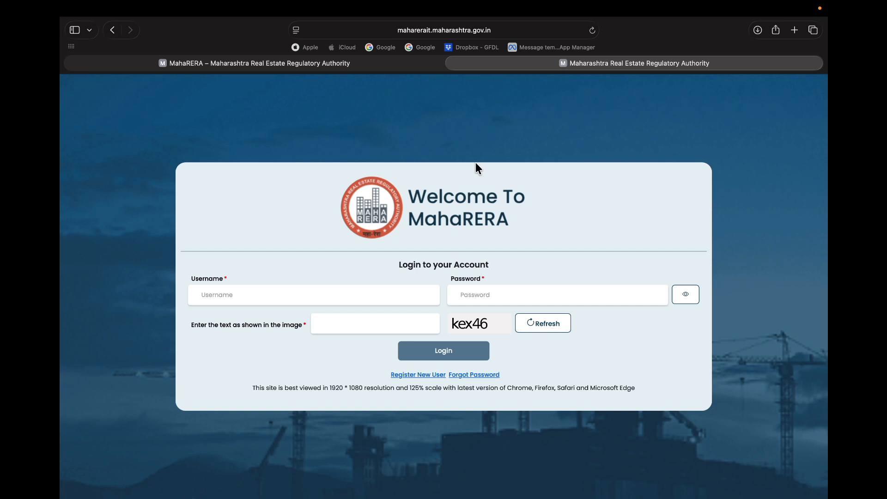
pyautogui.click(248, 298)
pyautogui.press('Tab')
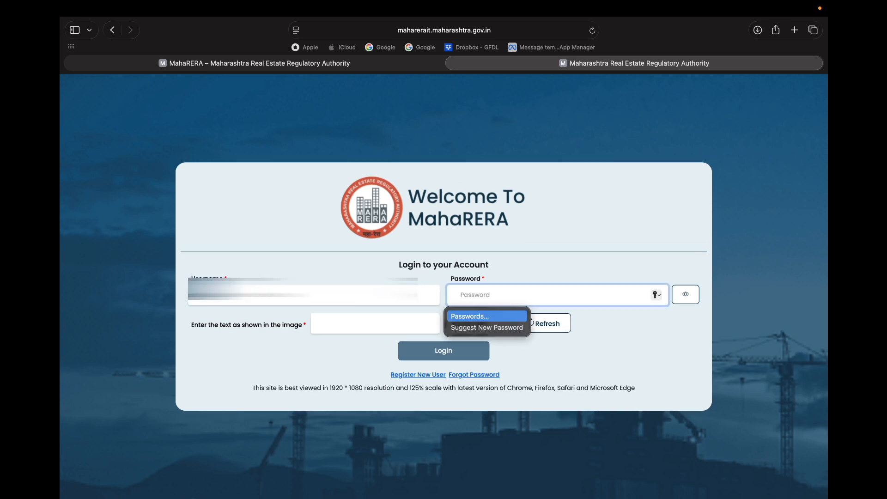
pyautogui.write('••••••••••')
pyautogui.press('Tab')
pyautogui.write('kex46')
pyautogui.click(441, 352)
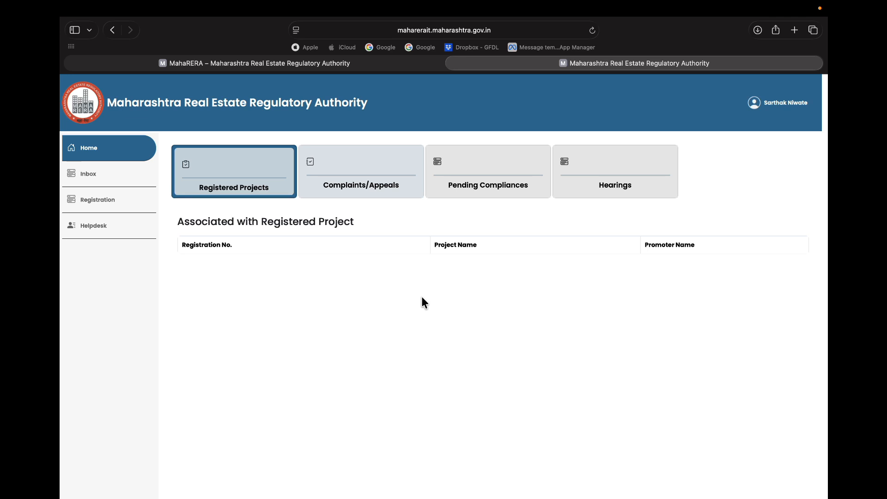
# Open the agent registration application, review the available agent types with Proprietor kept, and continue past General Information.
pyautogui.click(122, 199)
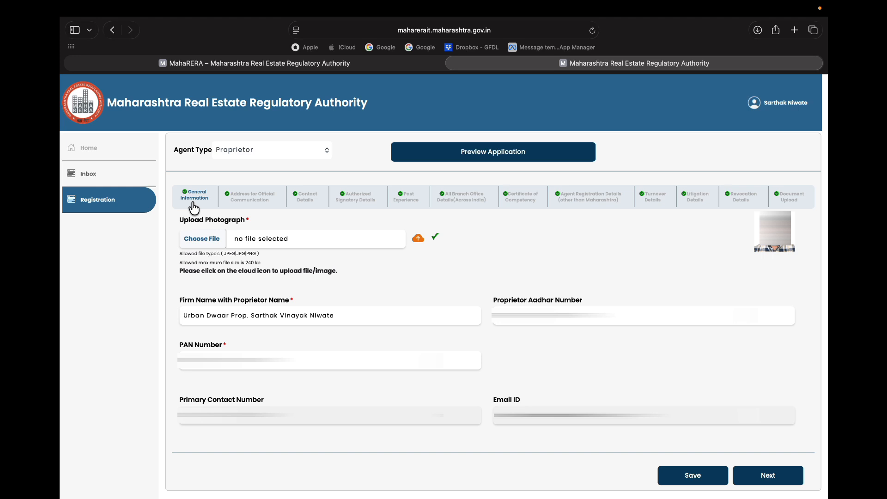
pyautogui.click(269, 149)
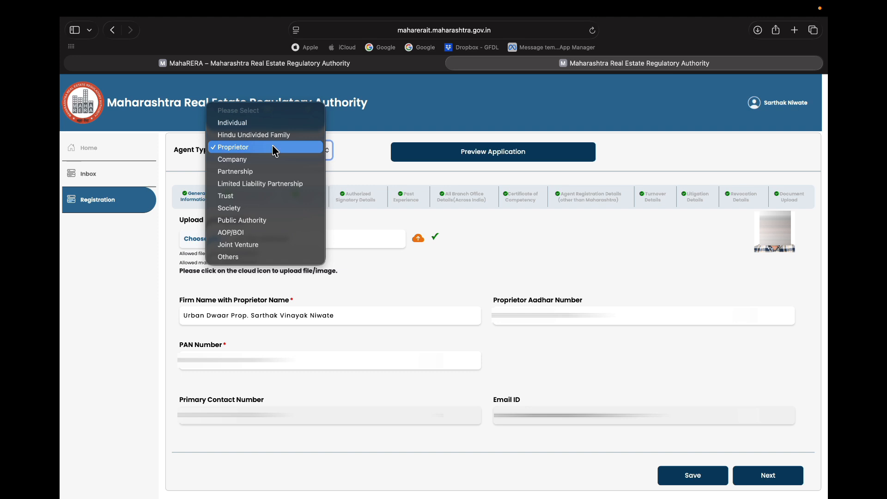
pyautogui.click(434, 262)
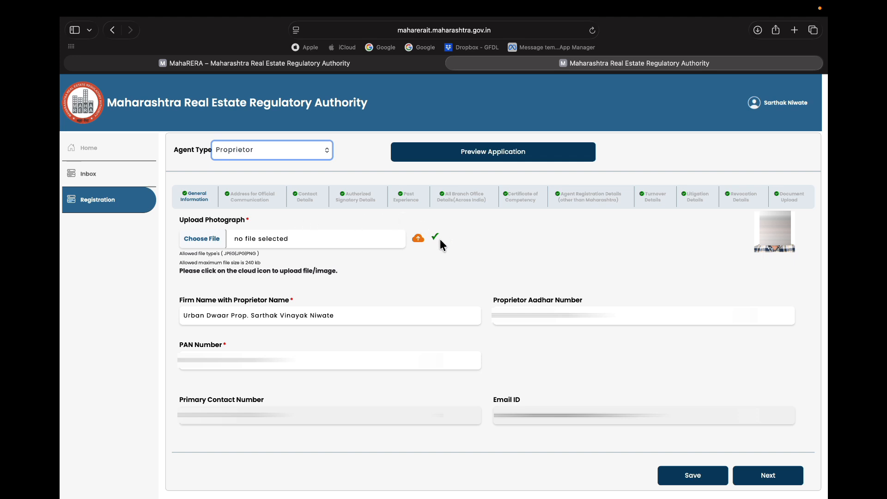
pyautogui.rightClick(455, 240)
pyautogui.click(407, 295)
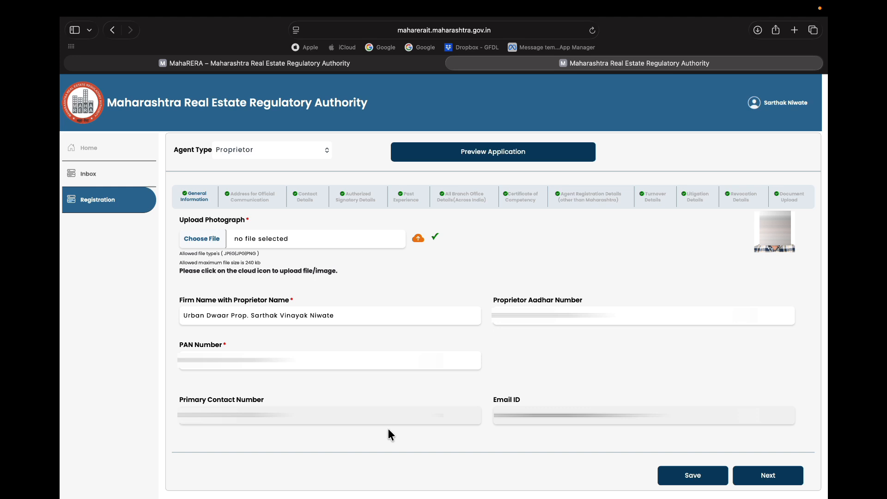
pyautogui.click(744, 473)
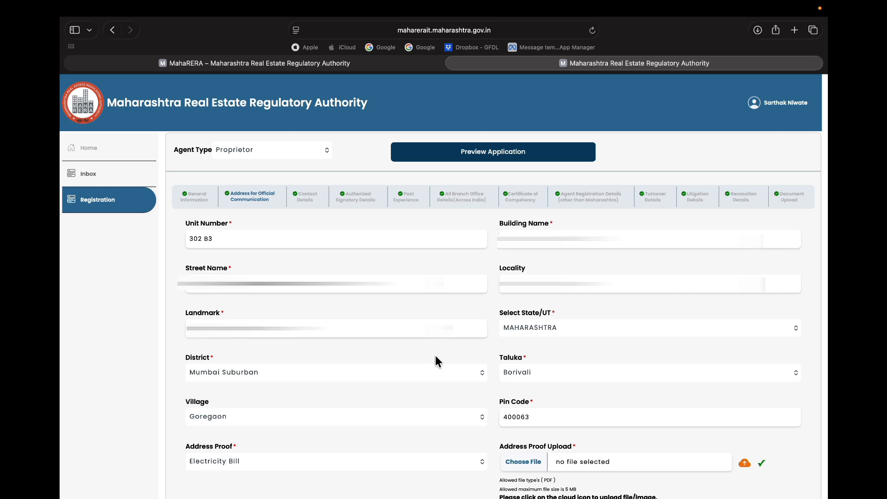
# Review the official communication address and the accepted address proof types, keeping Electricity Bill, and continue to Contact Details.
pyautogui.scroll(-1, 435, 361)
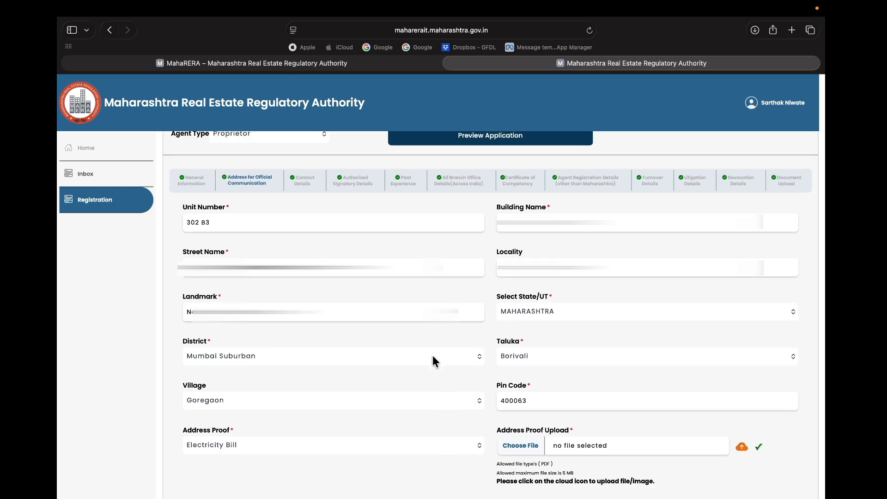
pyautogui.scroll(-10, 433, 360)
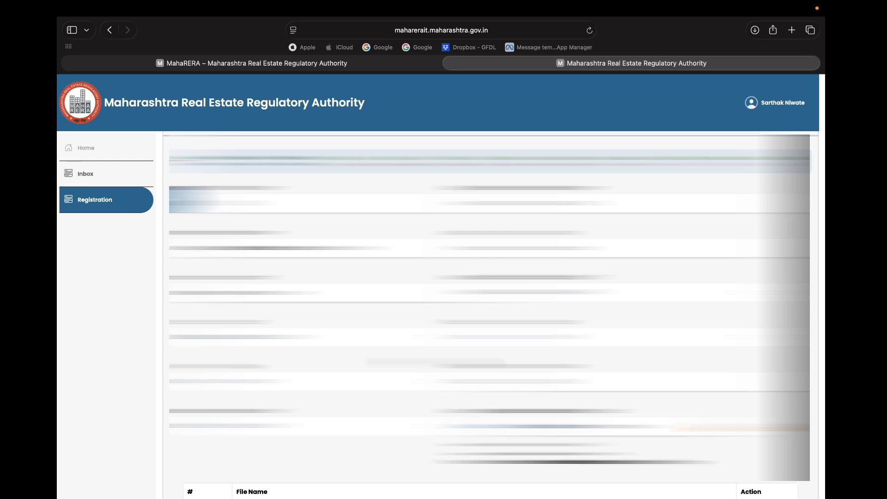
pyautogui.scroll(-3, 392, 337)
pyautogui.click(391, 337)
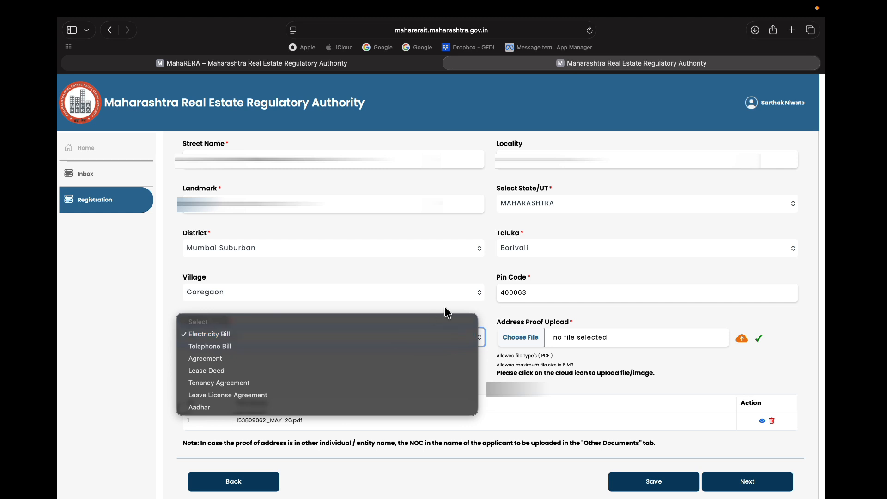
pyautogui.click(491, 312)
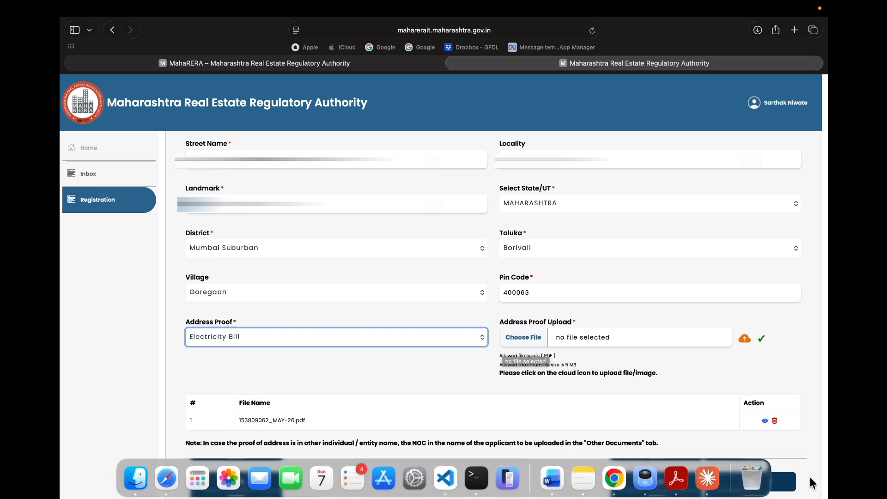
pyautogui.click(781, 481)
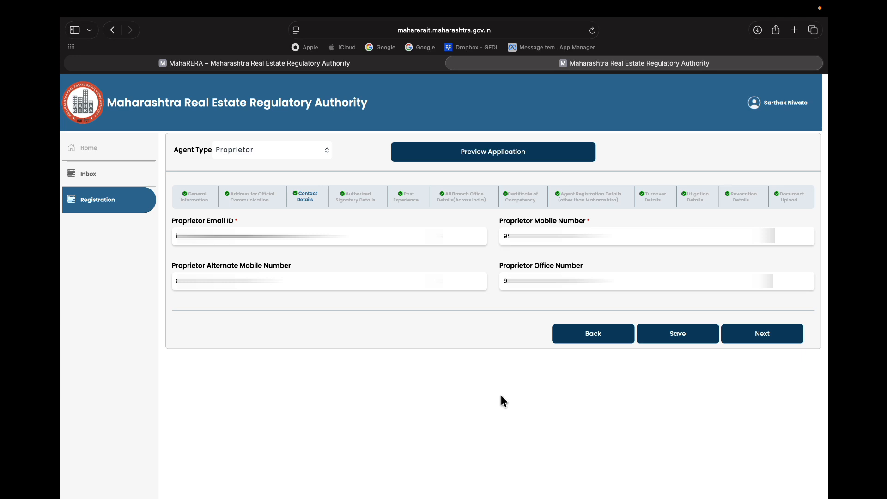
# Continue to Authorized Signatory Details and examine the fields required for adding a signatory, closing the blank form without saving.
pyautogui.click(791, 331)
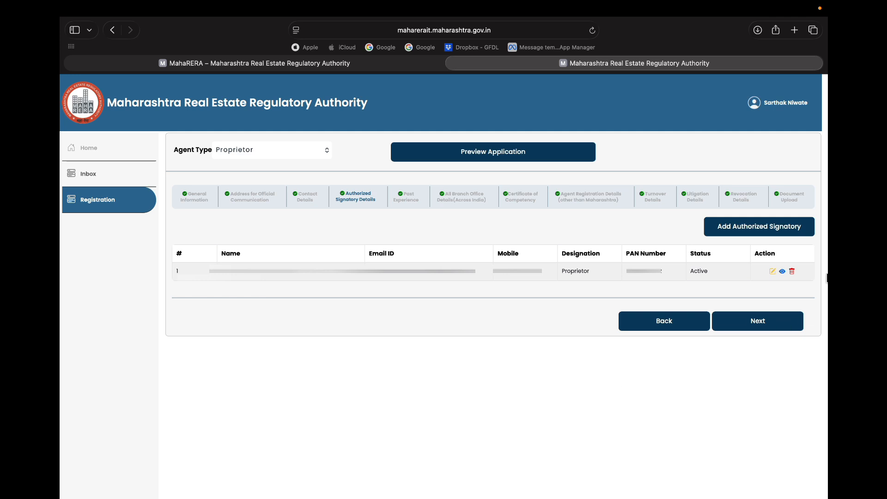
pyautogui.click(753, 229)
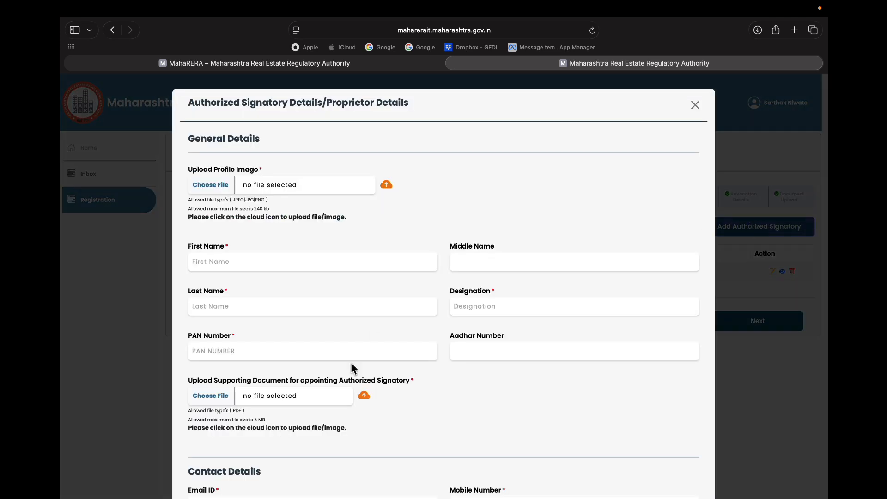
pyautogui.scroll(-5, 351, 364)
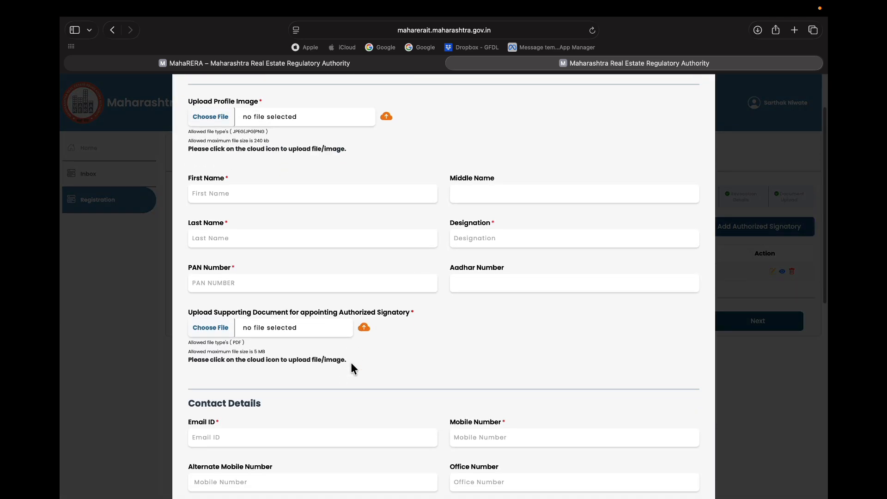
pyautogui.scroll(-6, 351, 362)
pyautogui.scroll(10, 350, 362)
pyautogui.click(695, 105)
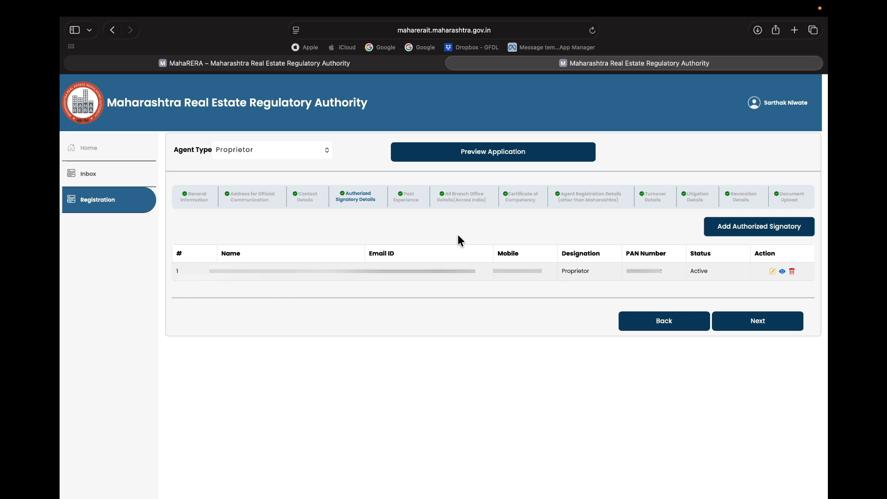
# Continue to Past Experience, answer Yes for the last five years, and view the past project form before closing it.
pyautogui.click(758, 322)
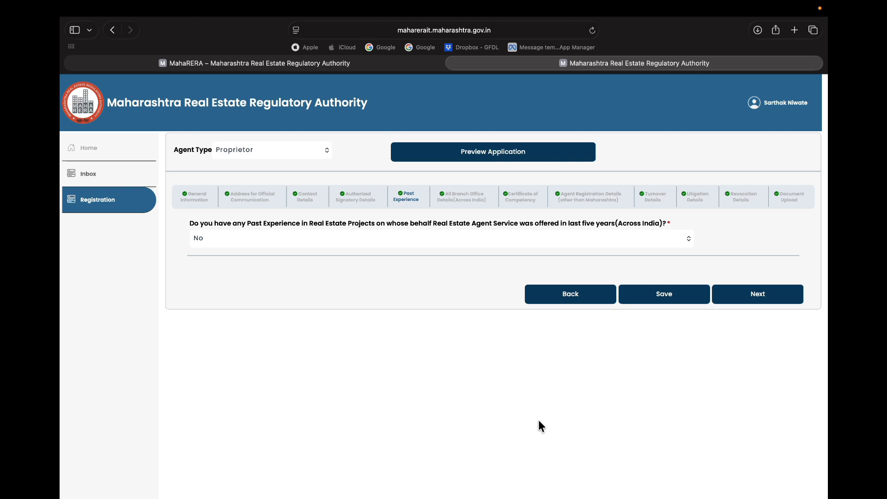
pyautogui.click(434, 236)
pyautogui.click(391, 225)
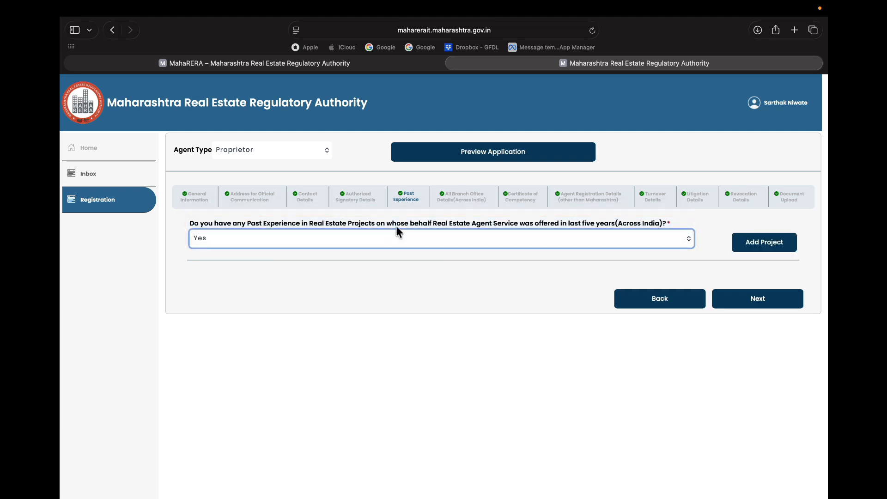
pyautogui.click(782, 244)
pyautogui.click(349, 302)
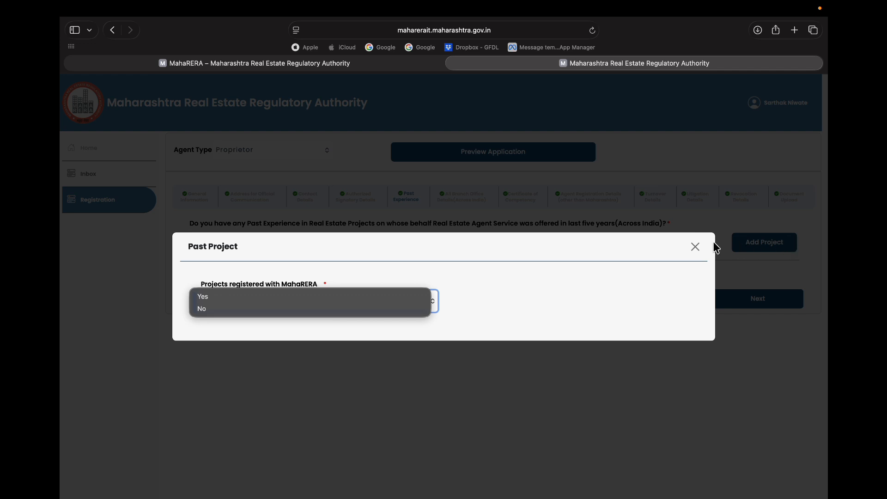
pyautogui.click(694, 247)
pyautogui.click(694, 247)
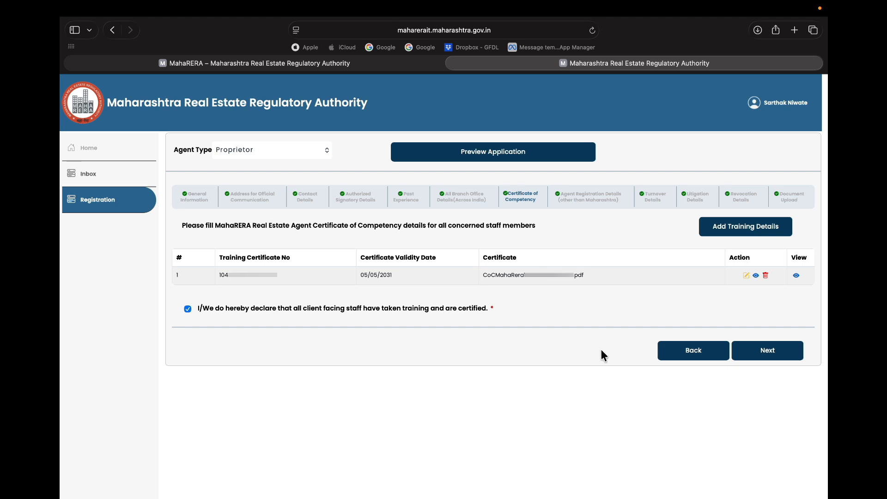
# Review the application sections from Certificate of Competency through Turnover, Litigation and Revocation Details, and continue to Document Upload.
pyautogui.click(763, 356)
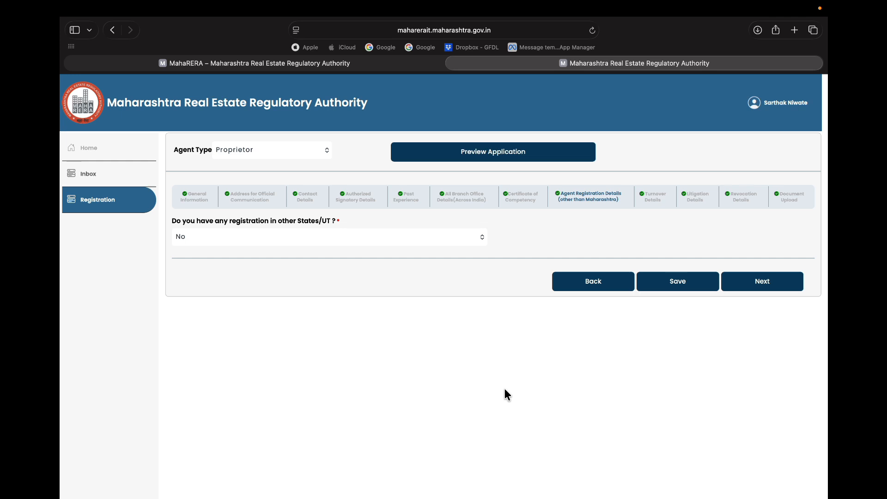
pyautogui.click(778, 285)
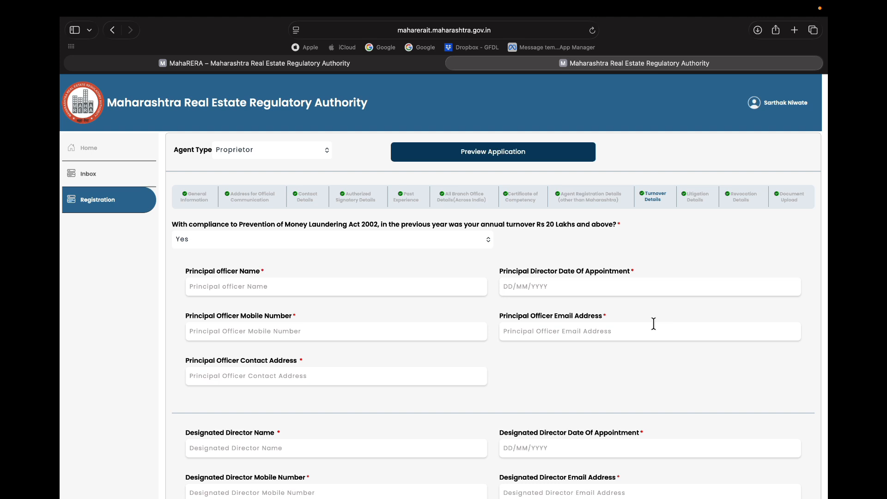
pyautogui.scroll(-10, 461, 364)
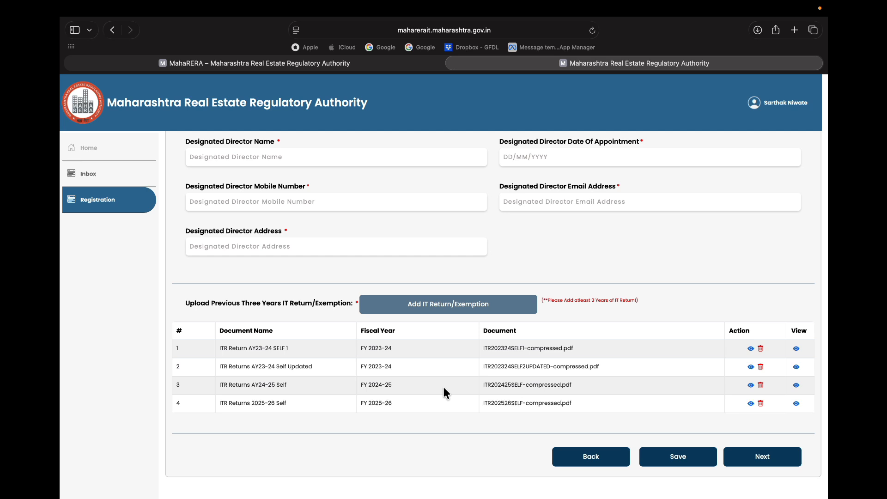
pyautogui.click(763, 456)
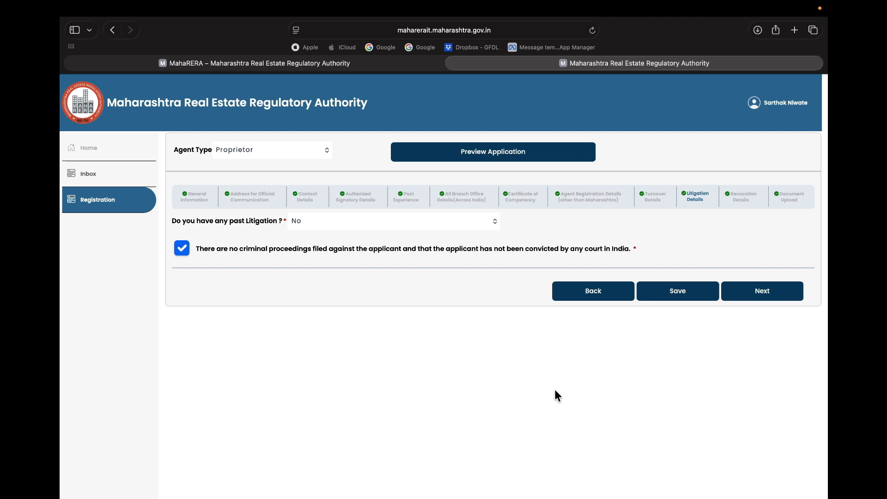
pyautogui.click(785, 291)
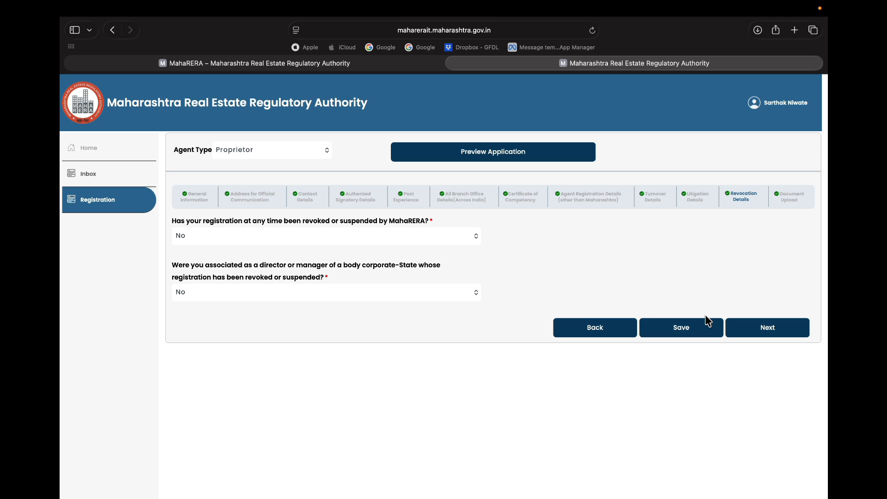
pyautogui.click(759, 342)
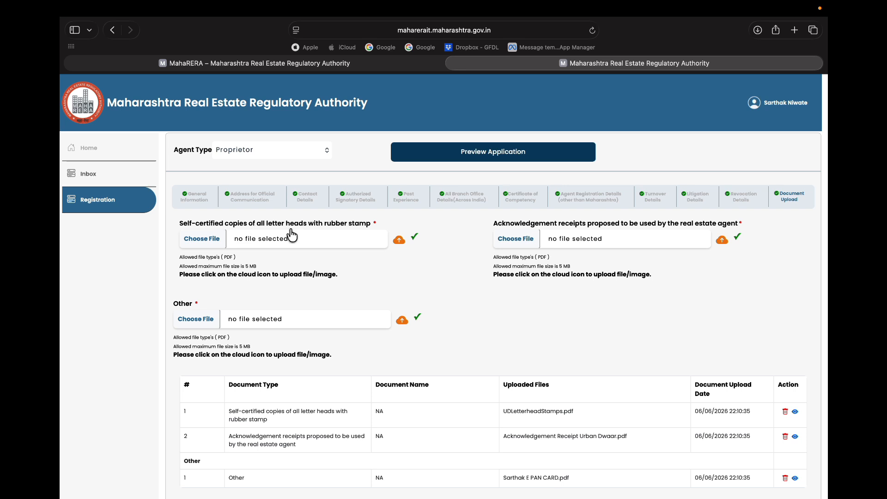
# Switch to Acrobat to examine the sample documents, including the Acknowledgment Receipt, and return to the application in Safari.
pyautogui.moveTo(469, 496)
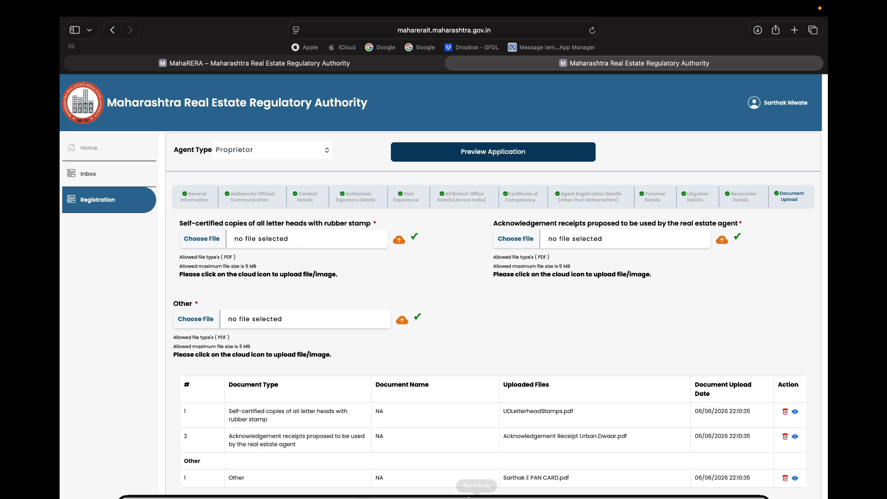
pyautogui.click(676, 478)
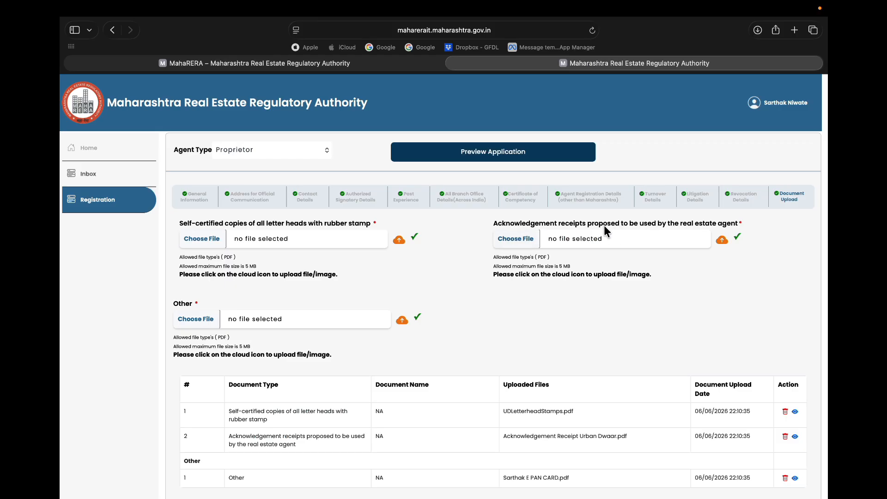
pyautogui.hotkey('ctrl', 'Up')
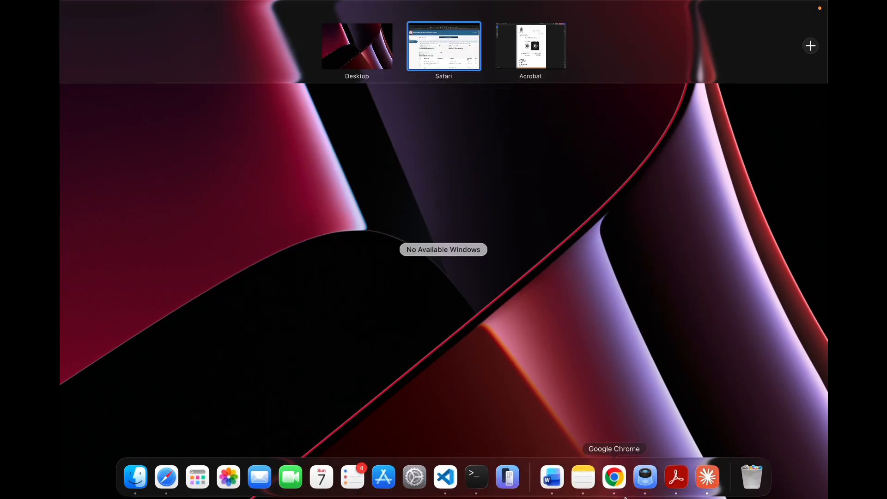
pyautogui.click(676, 476)
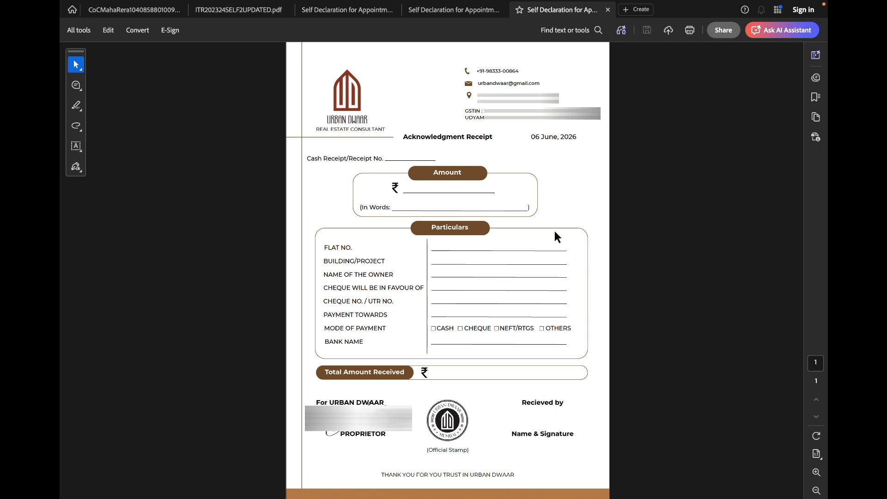
pyautogui.moveTo(100, 483)
pyautogui.click(186, 477)
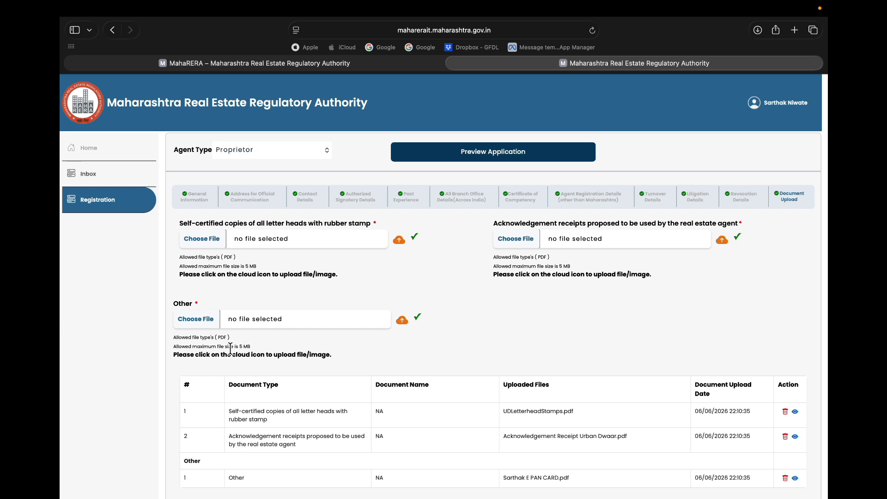
# Check the note about uploading the PAN Card under Other documents and save the Document Upload section.
pyautogui.scroll(-5, 230, 349)
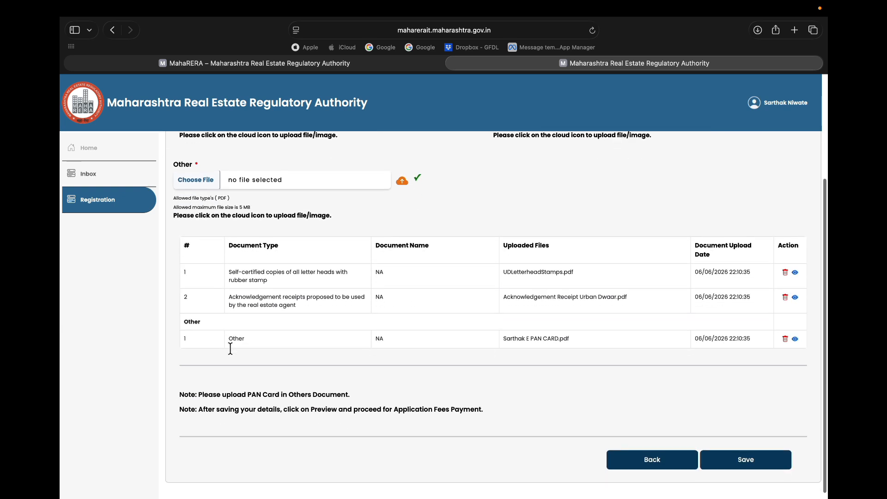
pyautogui.moveTo(196, 391); pyautogui.dragTo(393, 394)
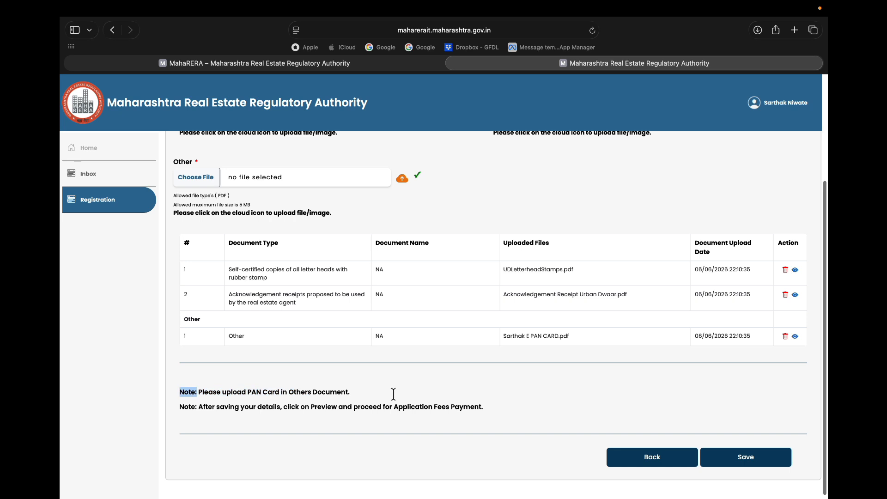
pyautogui.click(349, 391)
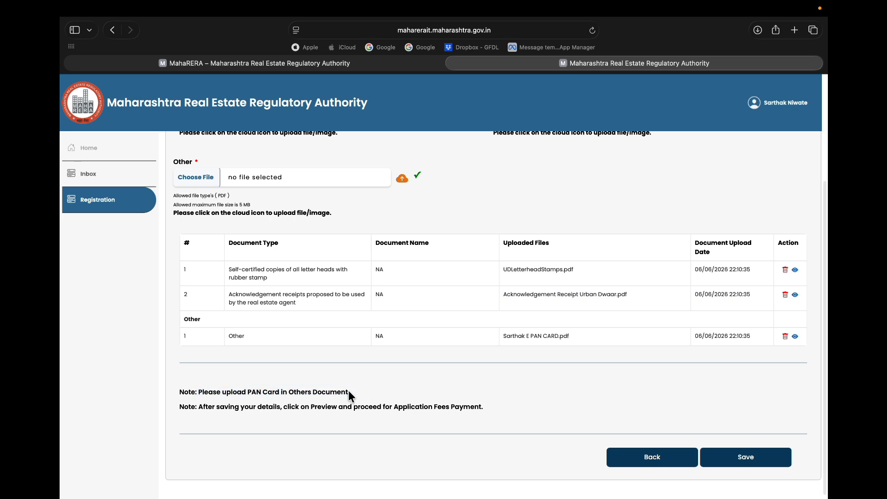
pyautogui.click(771, 467)
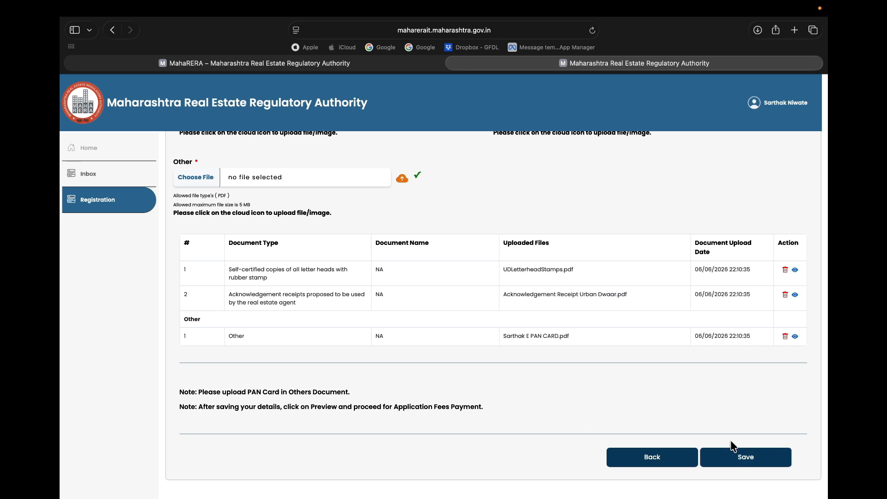